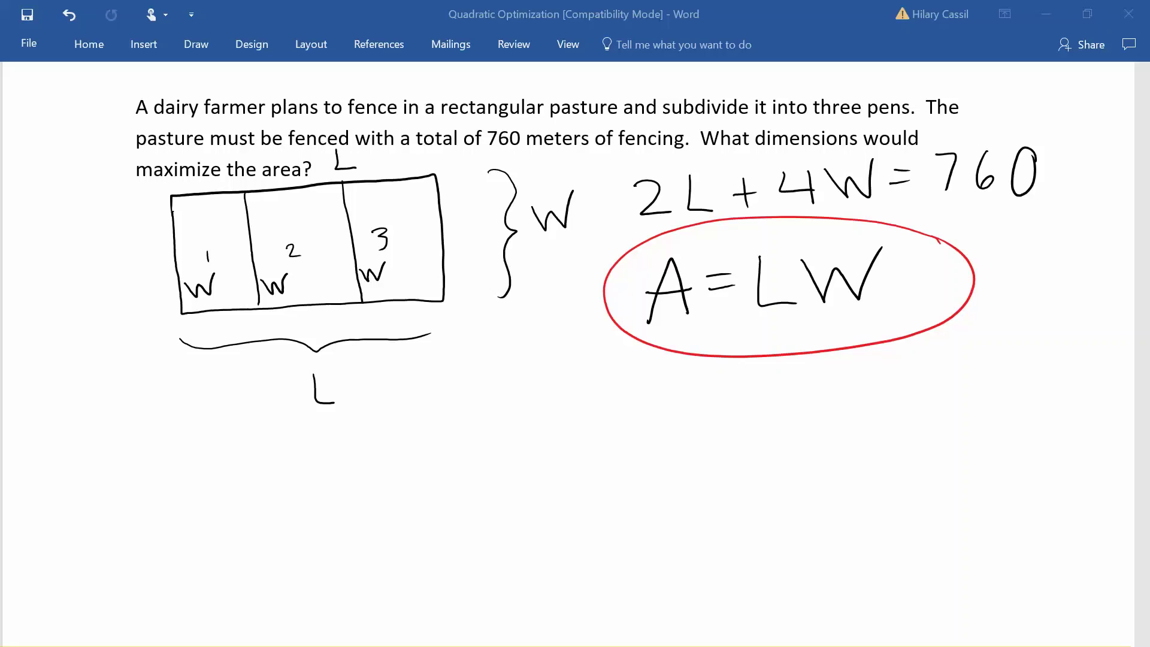
Draw an arrow from the circled A = LW down toward the new working
mouse_move(1025, 202)
mouse_down()
mouse_move(1020, 285)
mouse_move(903, 407)
mouse_move(893, 391)
mouse_move(877, 415)
mouse_move(912, 426)
mouse_up()
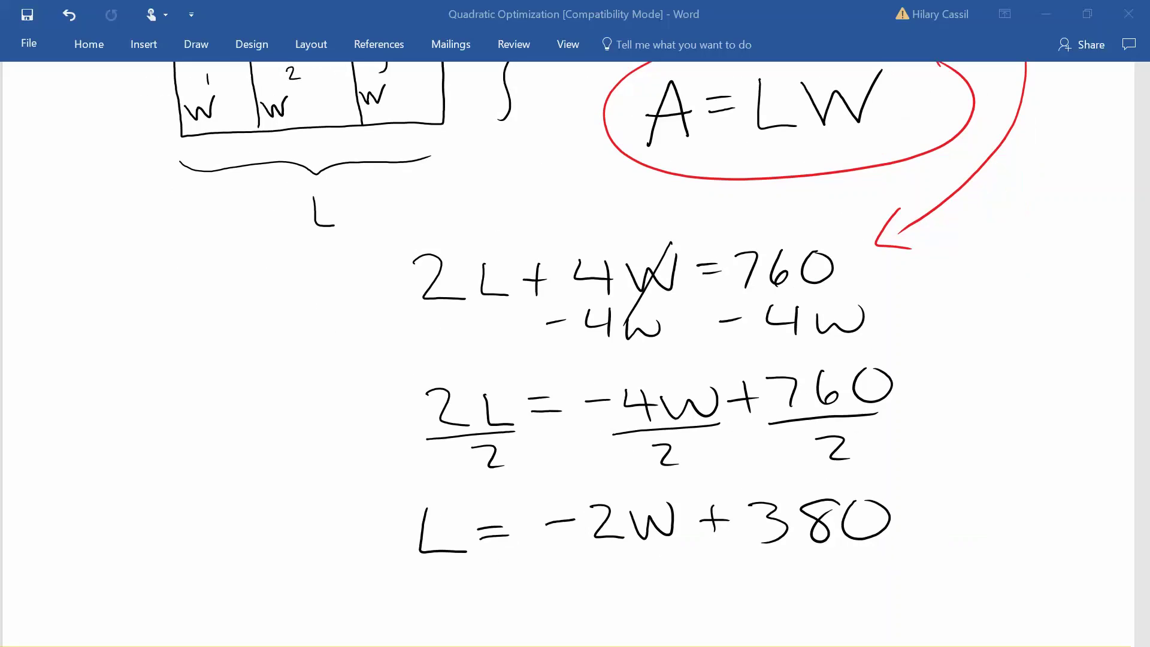
Loop L = -2W + 380 and the solving steps above it in green
mouse_move(883, 473)
mouse_down()
mouse_move(543, 483)
mouse_move(395, 500)
mouse_move(358, 565)
mouse_move(486, 575)
mouse_move(827, 558)
mouse_move(912, 525)
mouse_move(895, 479)
mouse_up()
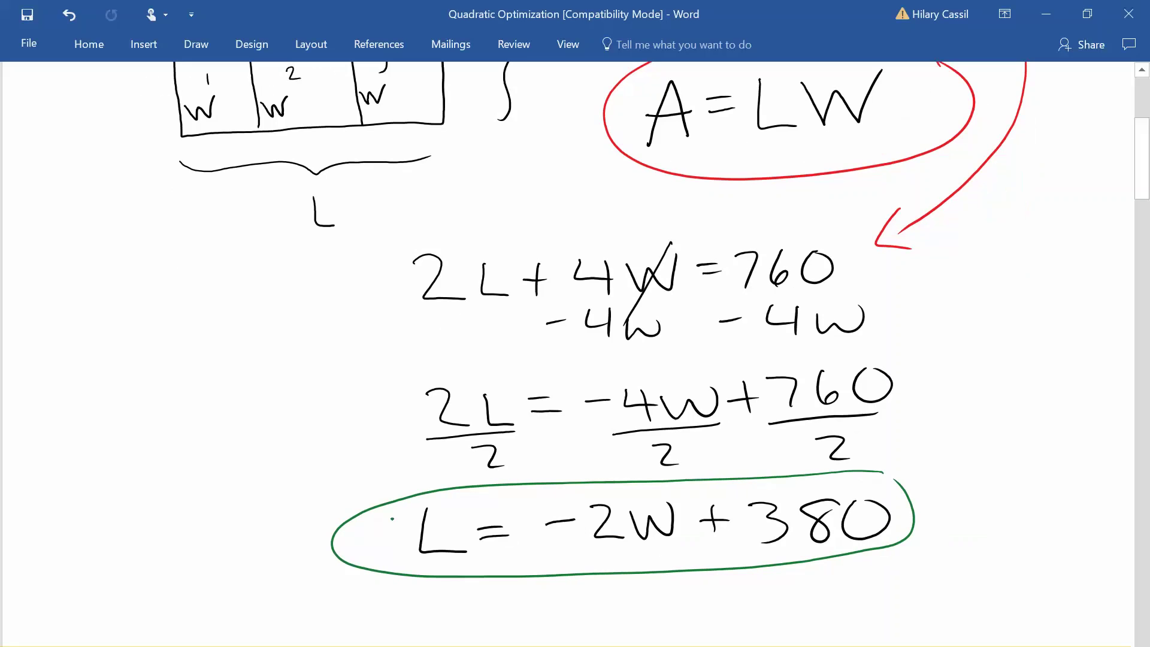
mouse_move(360, 527)
mouse_down()
mouse_move(367, 387)
mouse_move(410, 258)
mouse_move(497, 203)
mouse_move(684, 215)
mouse_move(749, 185)
mouse_move(776, 146)
mouse_move(759, 156)
mouse_move(784, 164)
mouse_up()
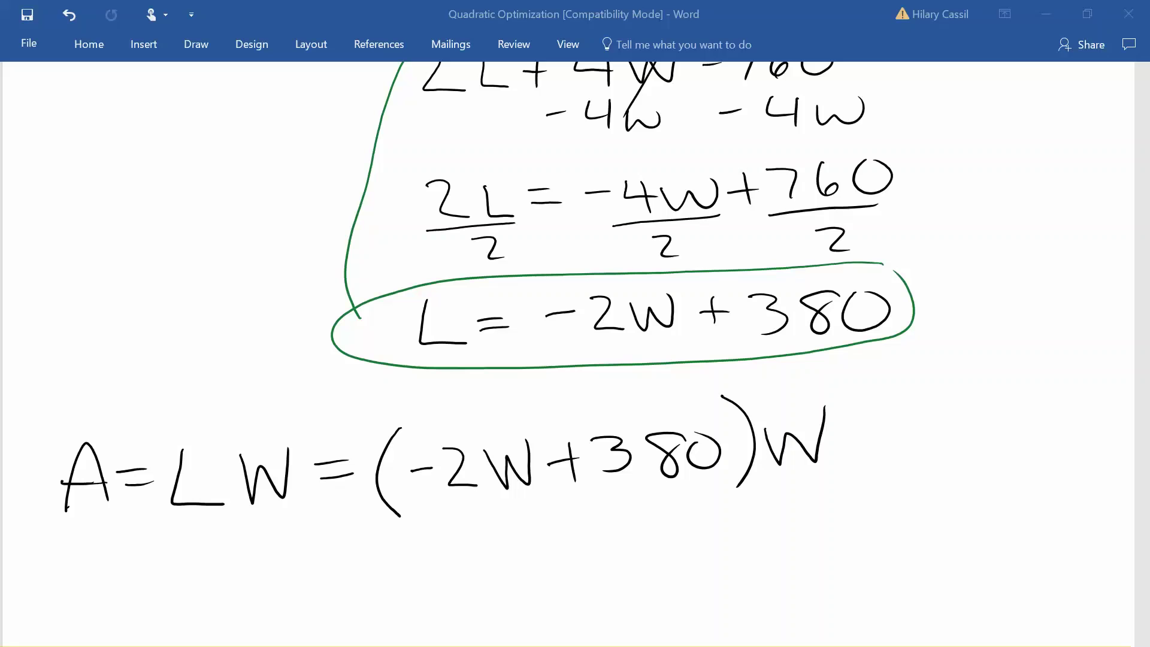
Draw W-distribution arrows over (-2W+380)W and sketch a parabola with its vertex dotted and arrowed
mouse_move(796, 416)
mouse_down()
mouse_move(698, 407)
mouse_move(712, 423)
mouse_up()
mouse_move(804, 394)
mouse_down()
mouse_move(545, 419)
mouse_move(519, 437)
mouse_move(543, 442)
mouse_up()
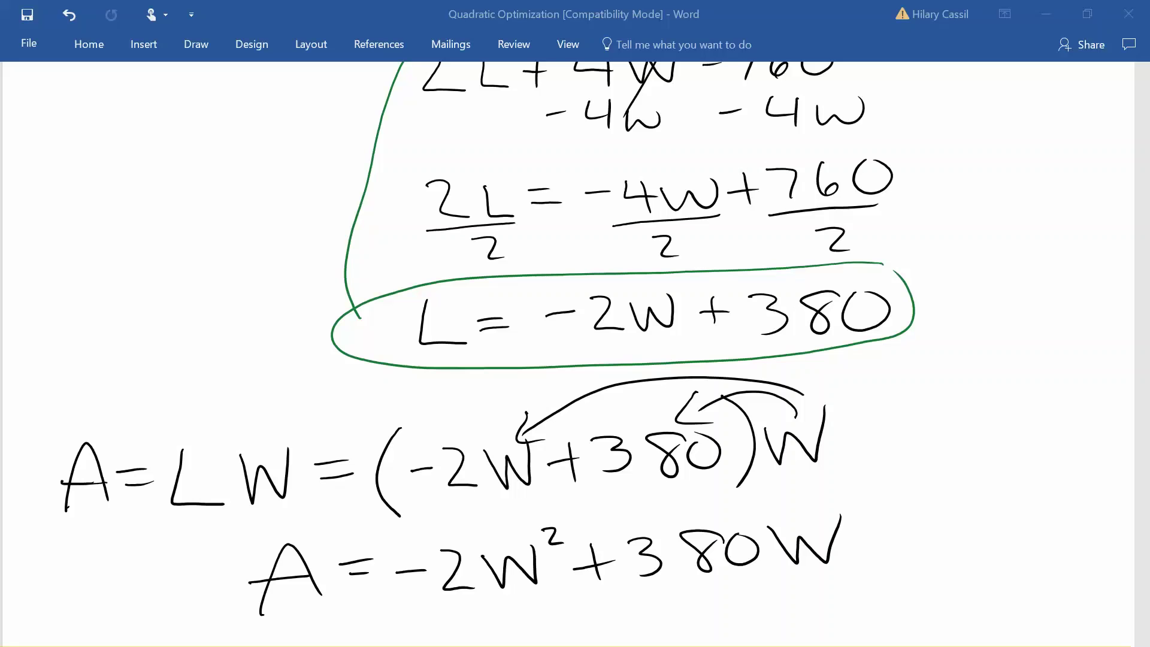
mouse_move(922, 603)
mouse_down()
mouse_move(933, 565)
mouse_move(989, 503)
mouse_move(1007, 503)
mouse_move(1039, 596)
mouse_up()
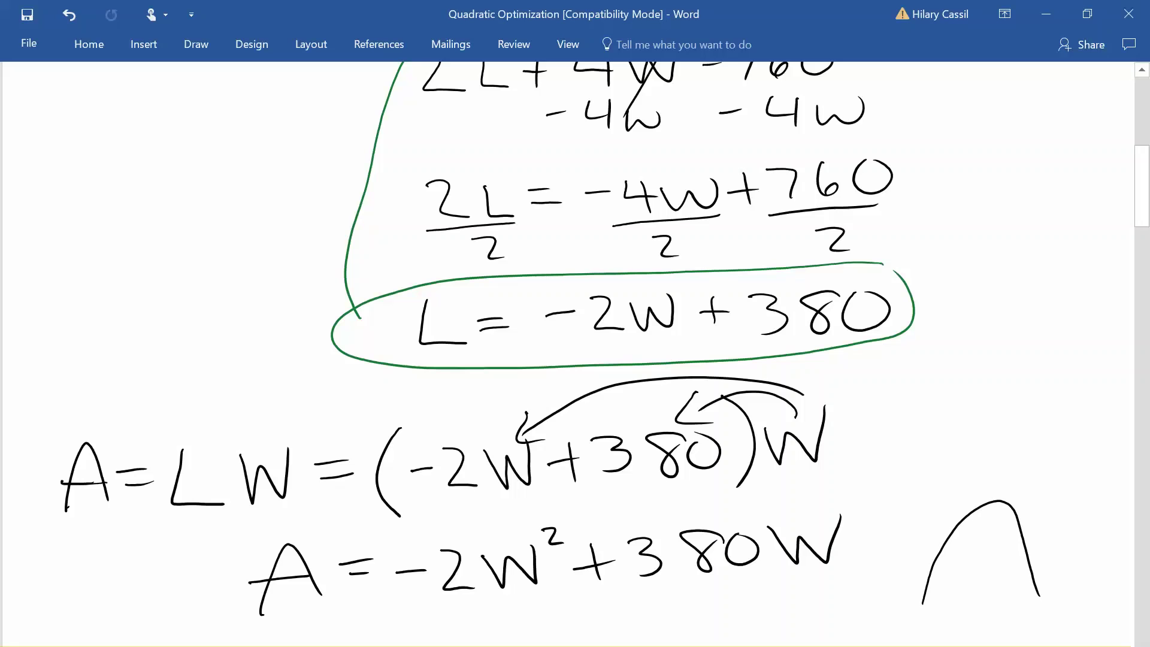
drag(997, 500, 999, 499)
mouse_move(1052, 429)
mouse_down()
mouse_move(1018, 481)
mouse_move(1040, 481)
mouse_up()
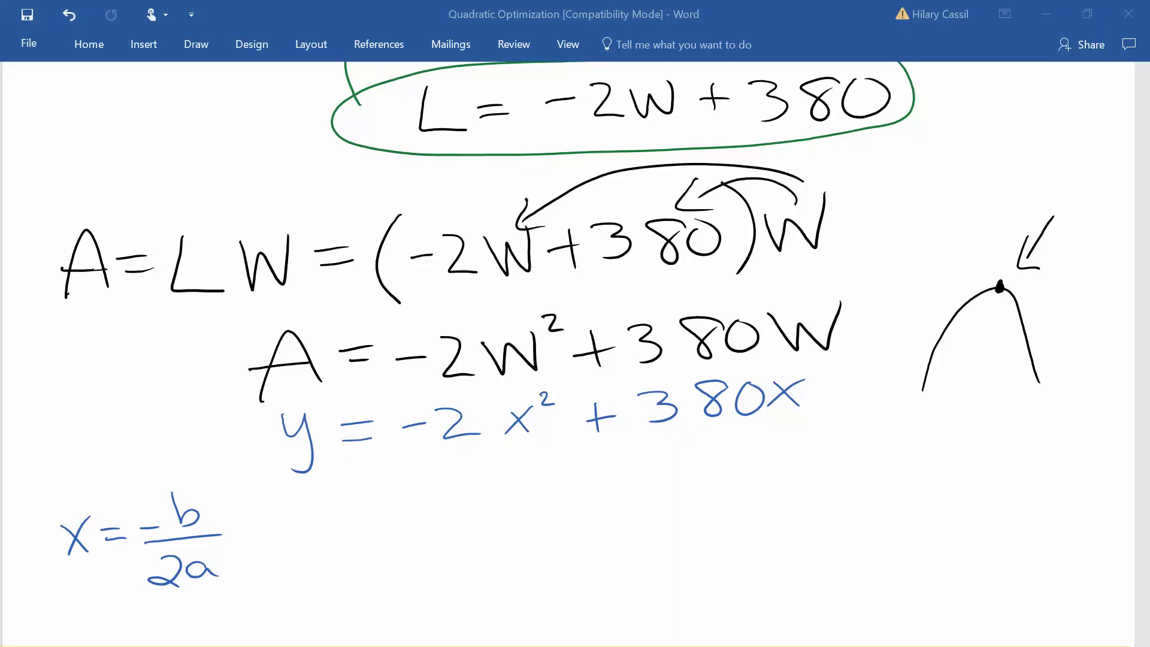
Write -380 over 2(-2) after x = -b/2a
drag(246, 524, 264, 521)
mouse_move(242, 537)
mouse_down()
mouse_move(266, 537)
mouse_move(318, 499)
mouse_move(346, 505)
mouse_move(395, 480)
mouse_move(404, 506)
mouse_move(416, 484)
mouse_up()
drag(304, 528, 440, 513)
mouse_move(293, 561)
mouse_down()
mouse_move(323, 559)
mouse_move(336, 580)
mouse_up()
drag(364, 564, 403, 574)
drag(402, 535, 427, 587)
Write = 95, circle the W and x variables, and add m after 95
drag(465, 493, 490, 489)
drag(470, 507, 490, 505)
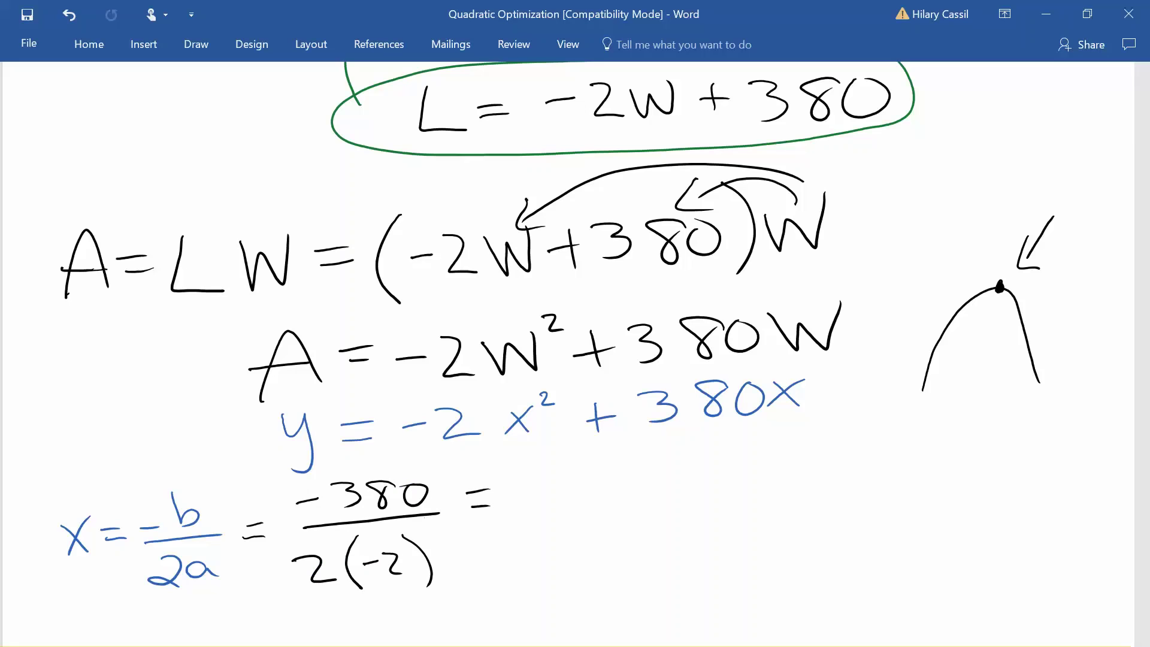
drag(548, 477, 546, 531)
drag(572, 480, 588, 516)
drag(569, 479, 634, 467)
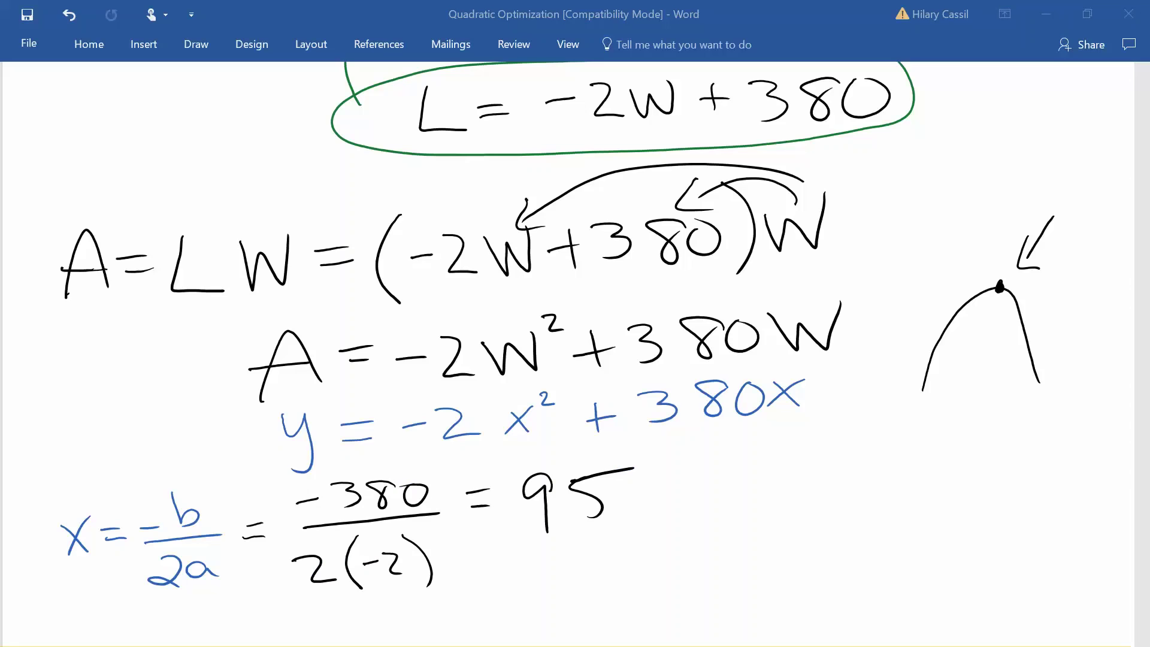
mouse_move(850, 286)
mouse_down()
mouse_move(802, 277)
mouse_move(762, 414)
mouse_move(862, 326)
mouse_up()
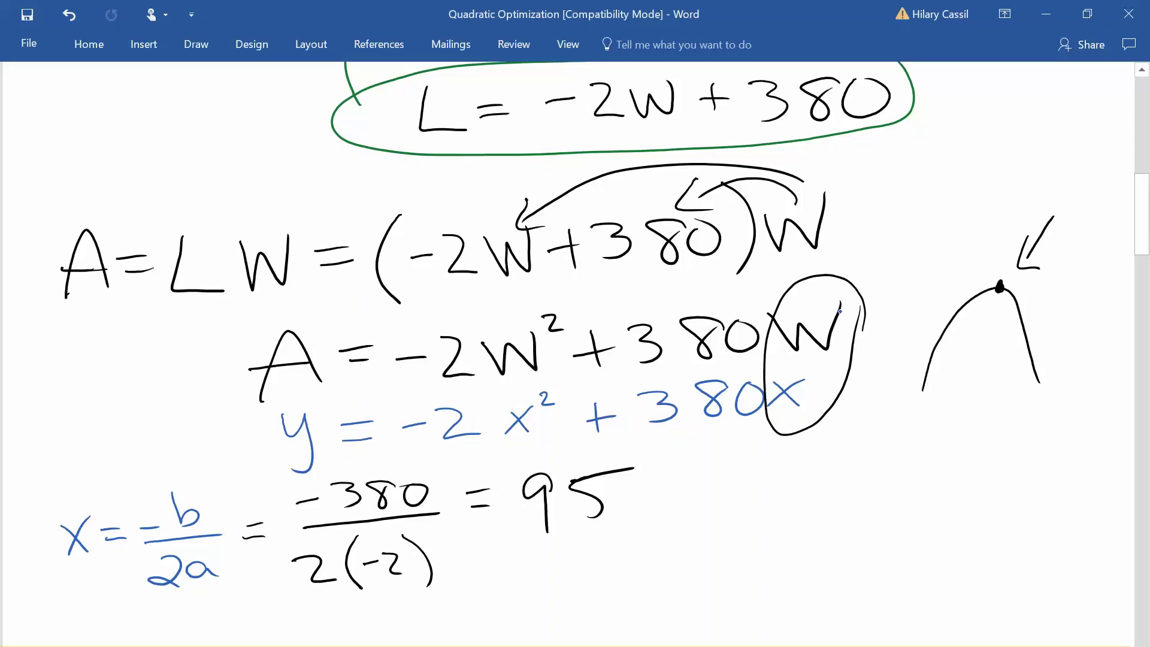
mouse_move(622, 501)
mouse_down()
mouse_move(626, 522)
mouse_move(667, 516)
mouse_up()
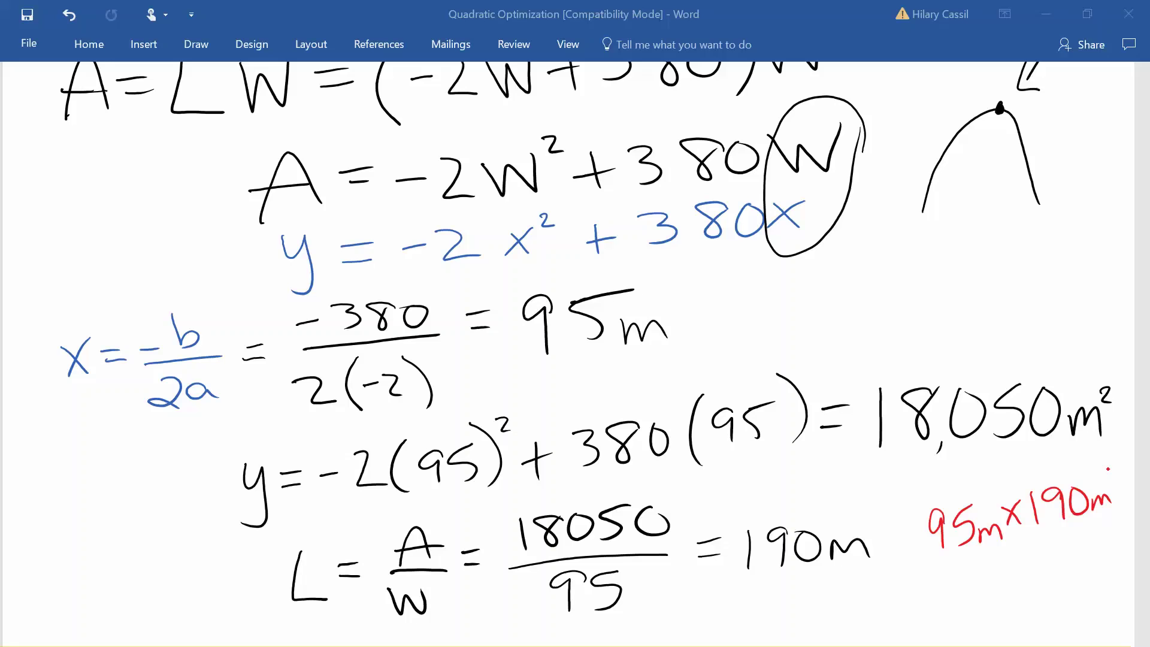
Finish the fence answer: maximum area 18,050 m² with 95m × 190m circled in red
mouse_move(1108, 469)
mouse_down()
mouse_move(960, 464)
mouse_move(909, 499)
mouse_move(904, 528)
mouse_move(939, 563)
mouse_move(1053, 558)
mouse_move(1107, 529)
mouse_move(1107, 468)
mouse_up()
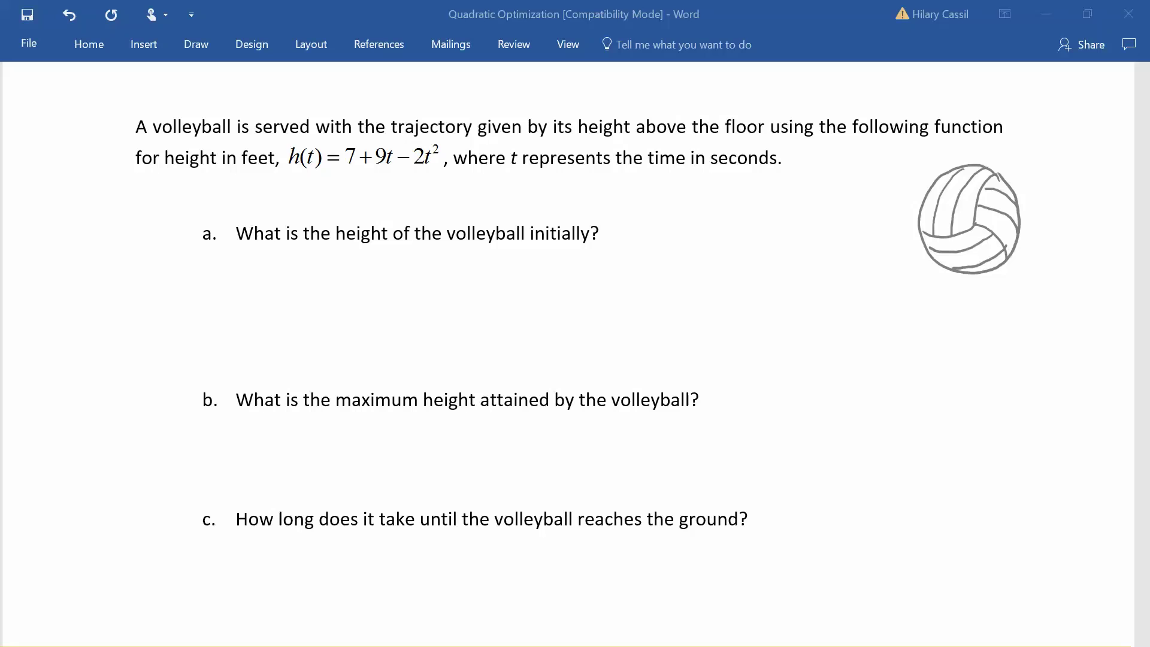
Restore the t and h(t) definitions, write 7 ft for h(0), and sketch a parabola beside part b
key(ctrl+y)
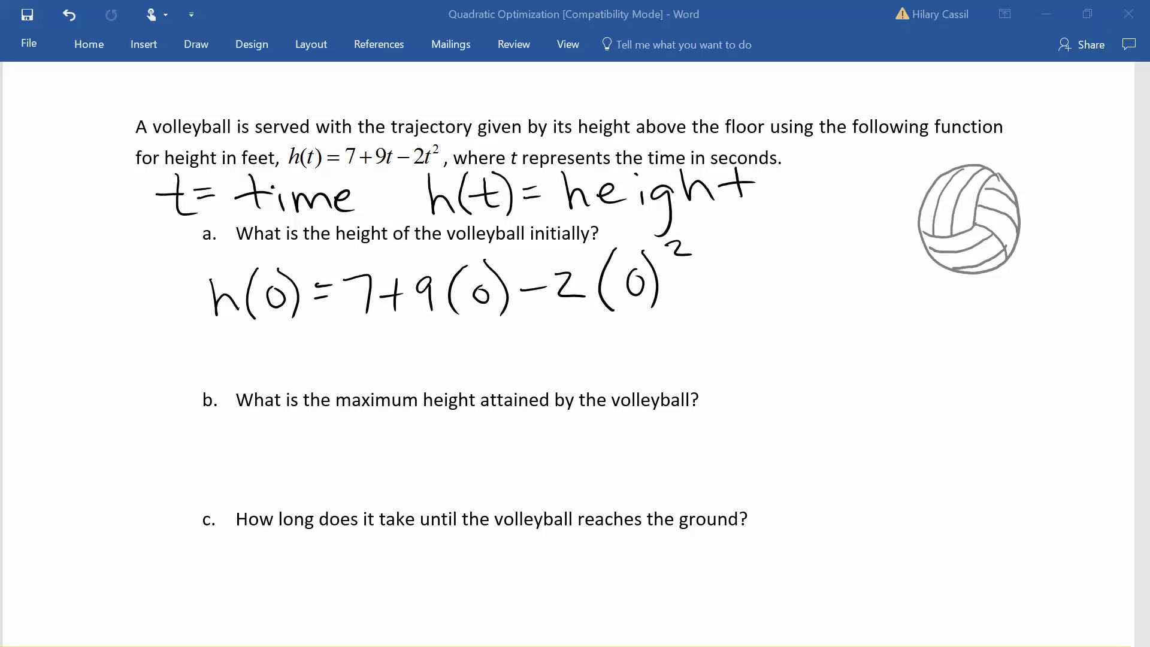
mouse_move(538, 332)
mouse_down()
mouse_move(565, 363)
mouse_move(611, 325)
mouse_move(624, 362)
mouse_move(644, 342)
mouse_move(606, 342)
mouse_move(645, 329)
mouse_up()
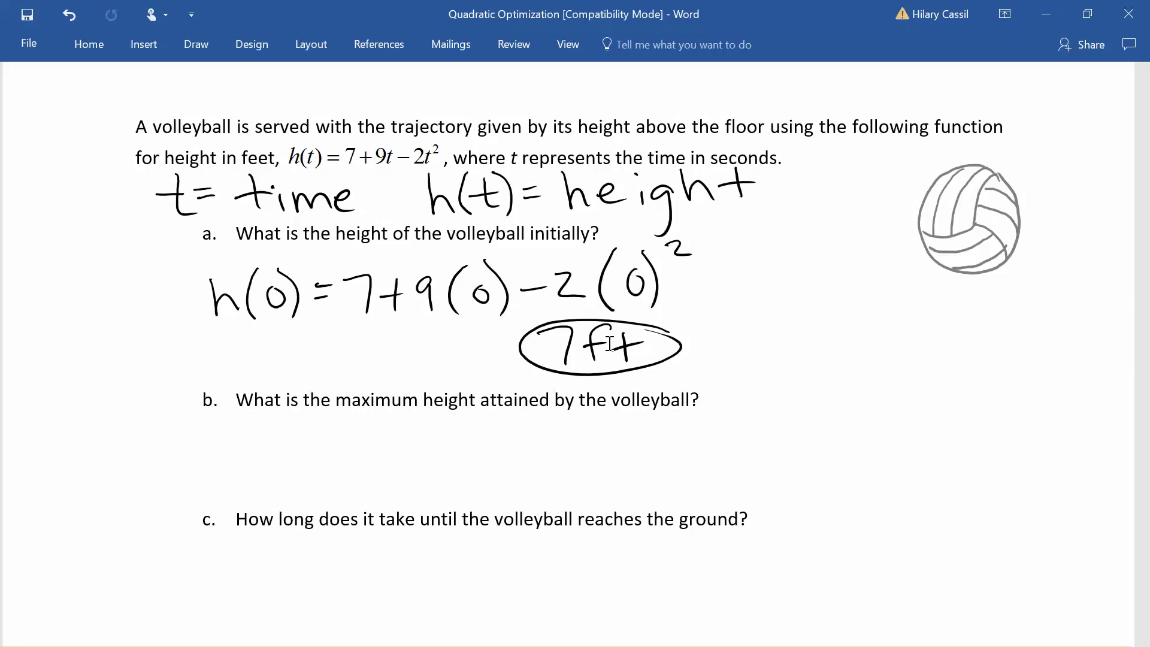
mouse_move(846, 475)
mouse_down()
mouse_move(855, 392)
mouse_move(951, 435)
mouse_up()
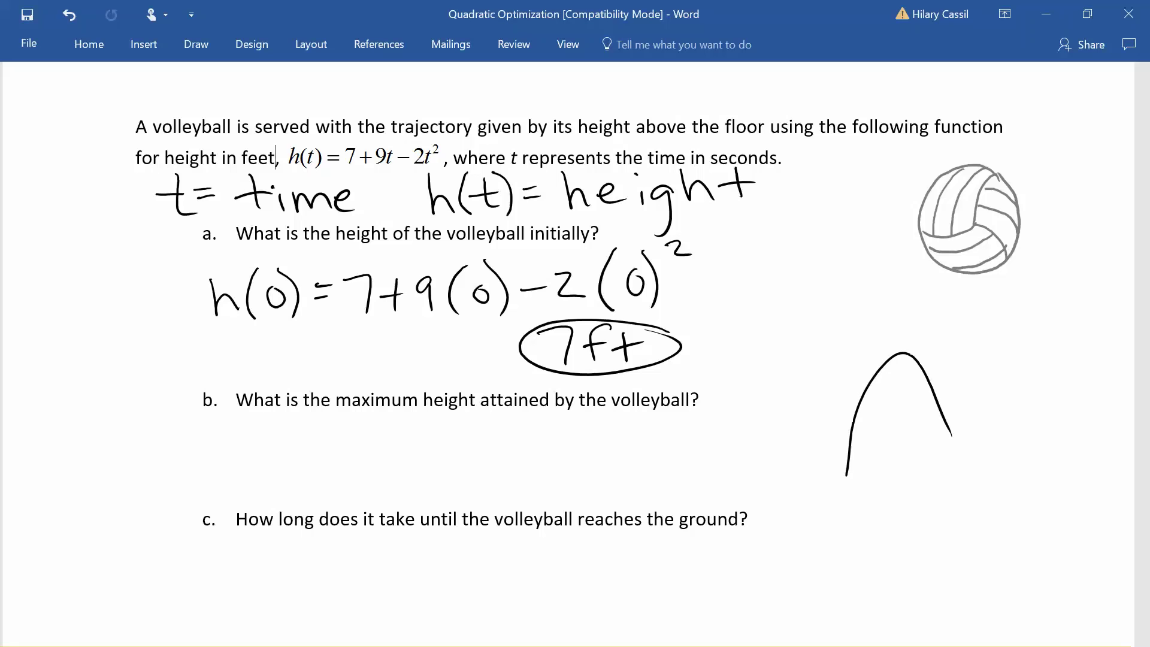
Dot and arrow the arch's peak, then write t = -b/2a = -9/2(-2)
drag(898, 356, 901, 359)
drag(985, 303, 932, 340)
drag(946, 312, 948, 343)
drag(202, 463, 313, 482)
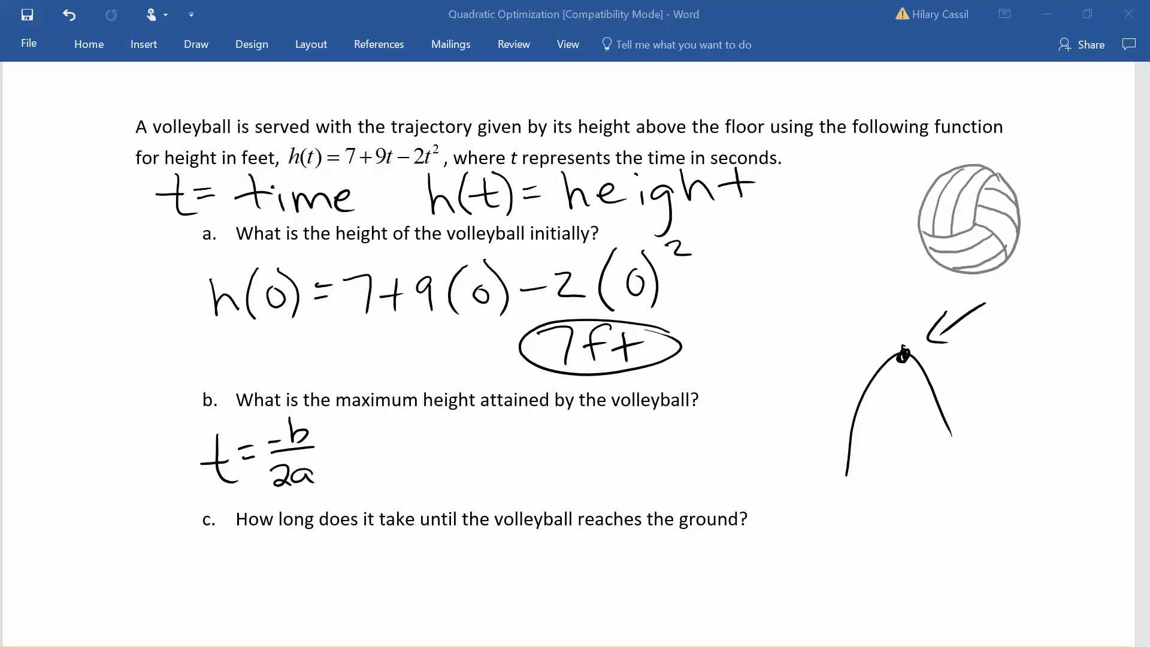
drag(335, 442, 466, 444)
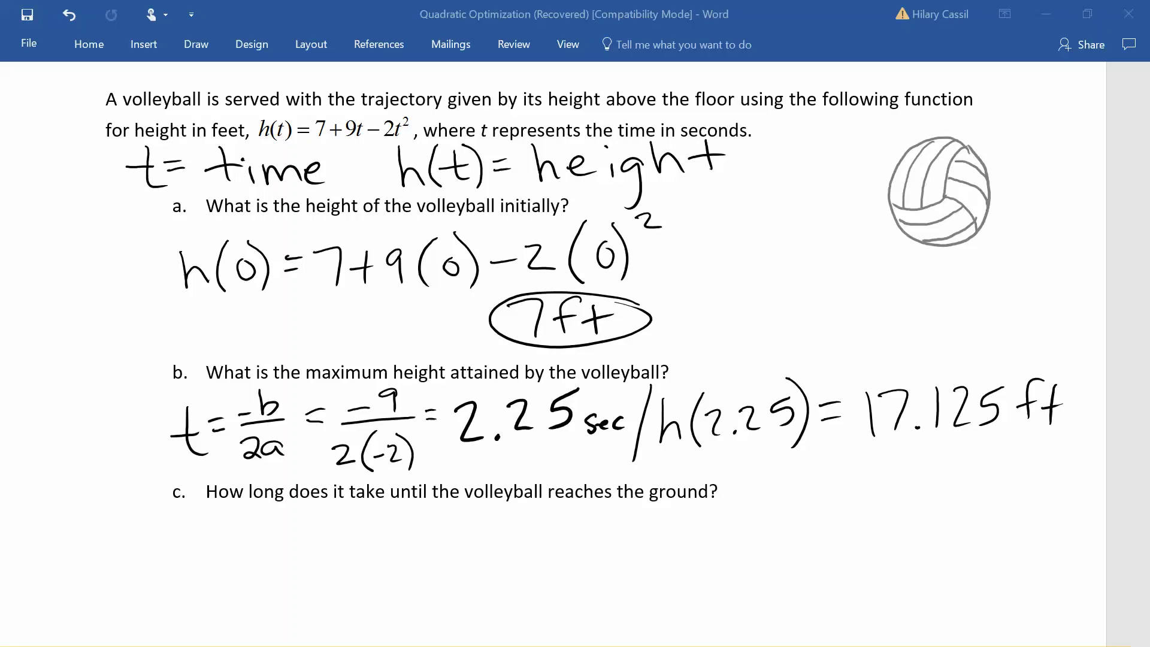
Circle 17.125 ft and start dividing 0 = 7 + 9t − 2t² by 4
drag(1073, 378, 1065, 367)
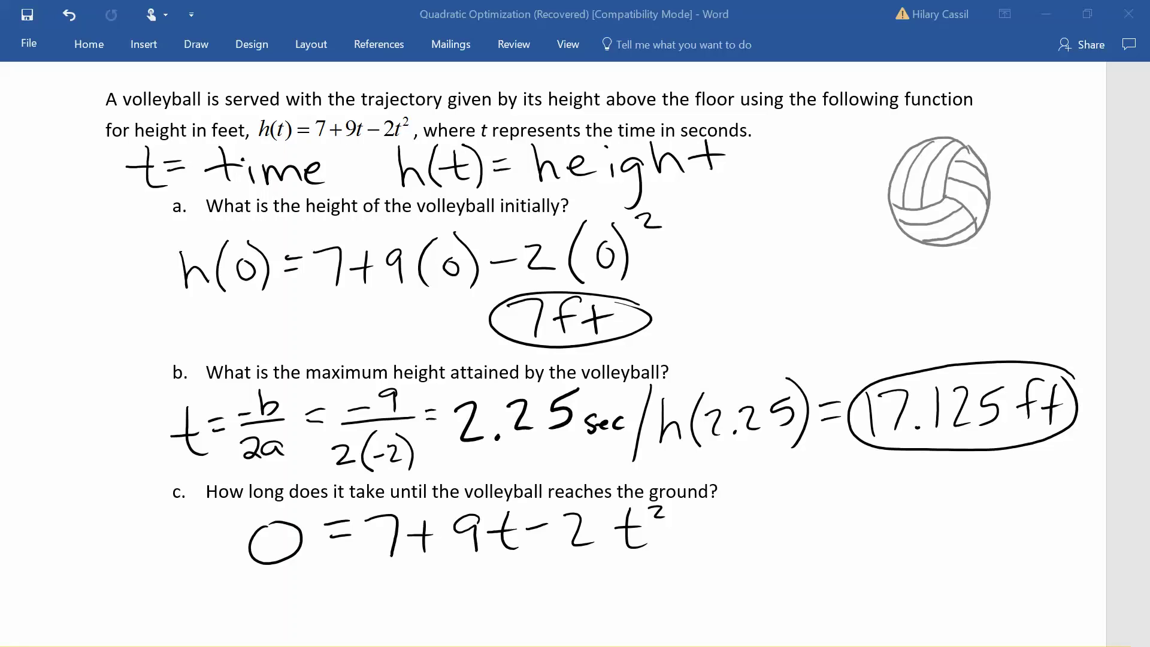
drag(219, 575, 326, 569)
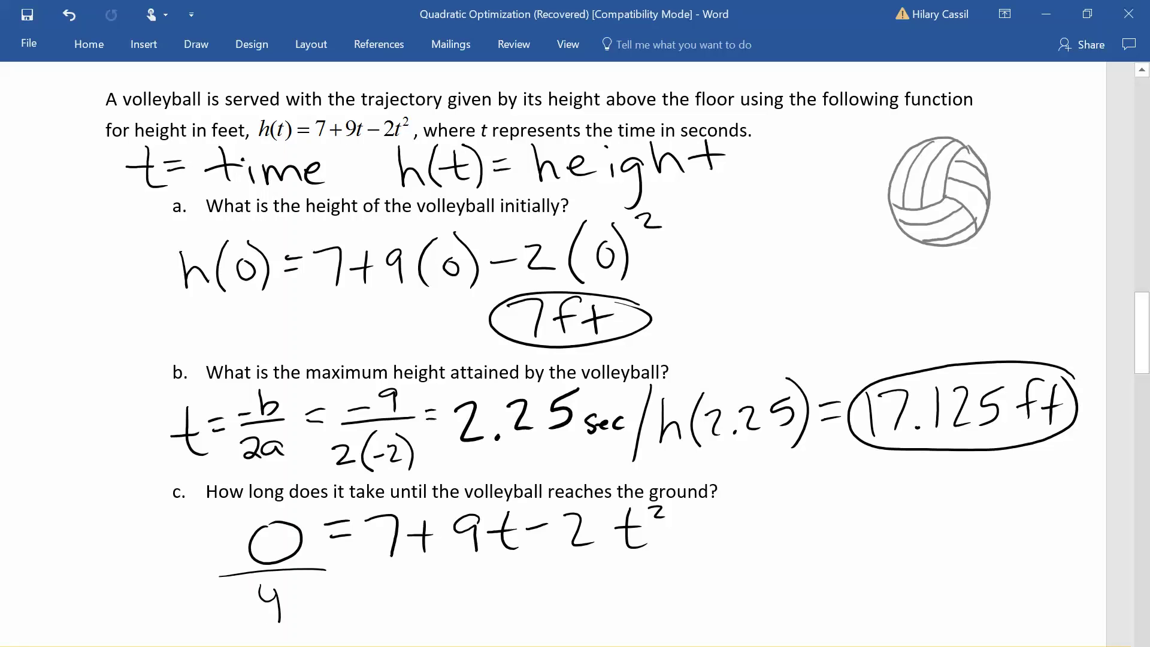